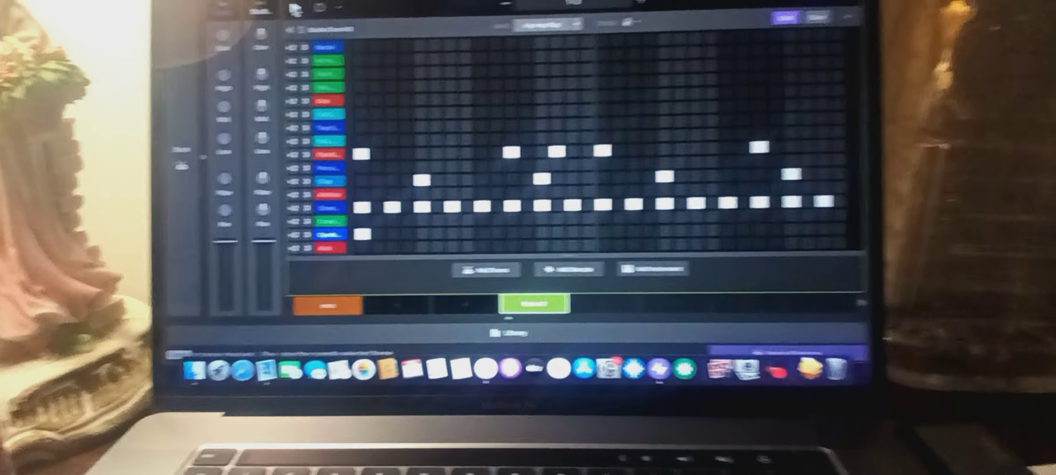
Start playback so the Studio Drum Kit hip-hop pattern plays aloud.
key(space)
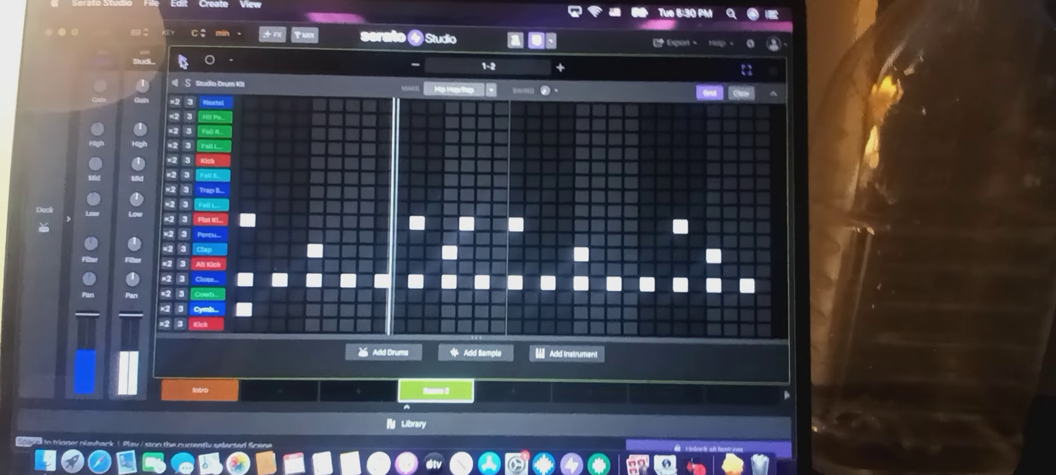